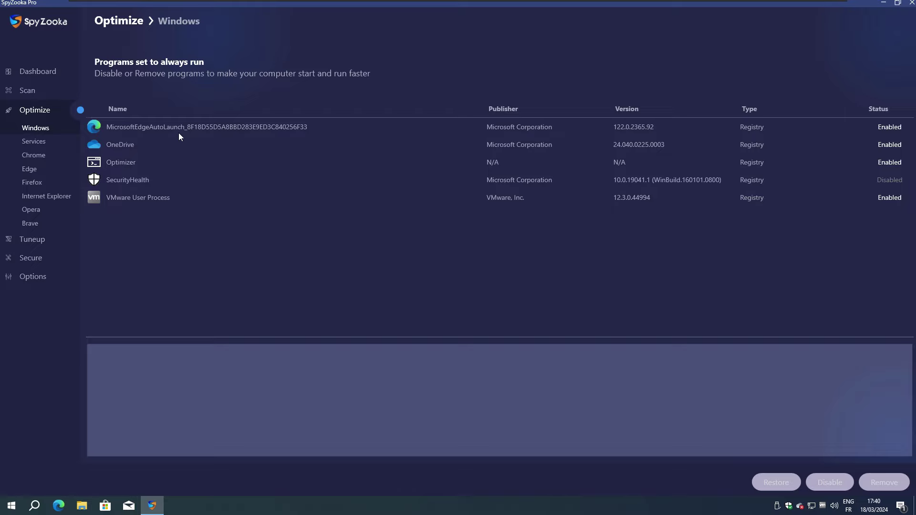
- Disable the MicrosoftEdgeAutoLaunch entry among the Windows startup programs
left_click(182, 128)
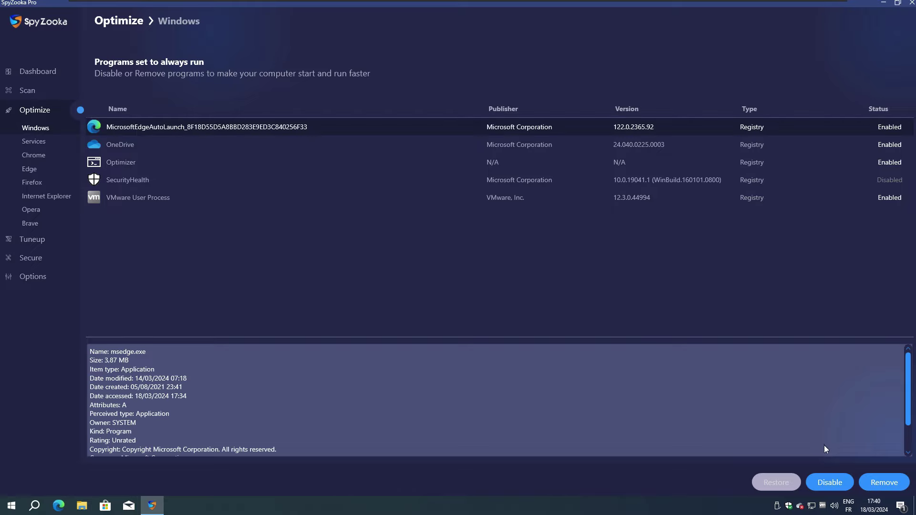
left_click(830, 482)
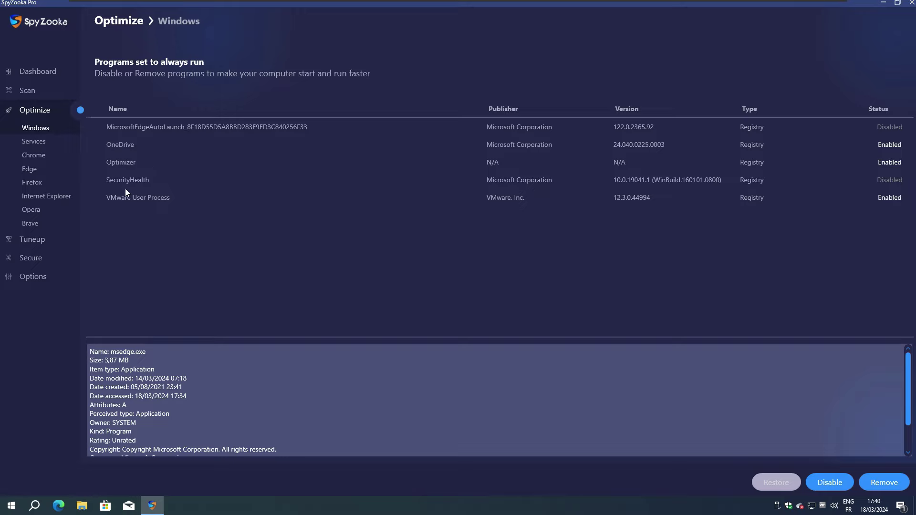
- Review the list of Windows services under Optimize and select the SysMain service to check it
left_click(31, 143)
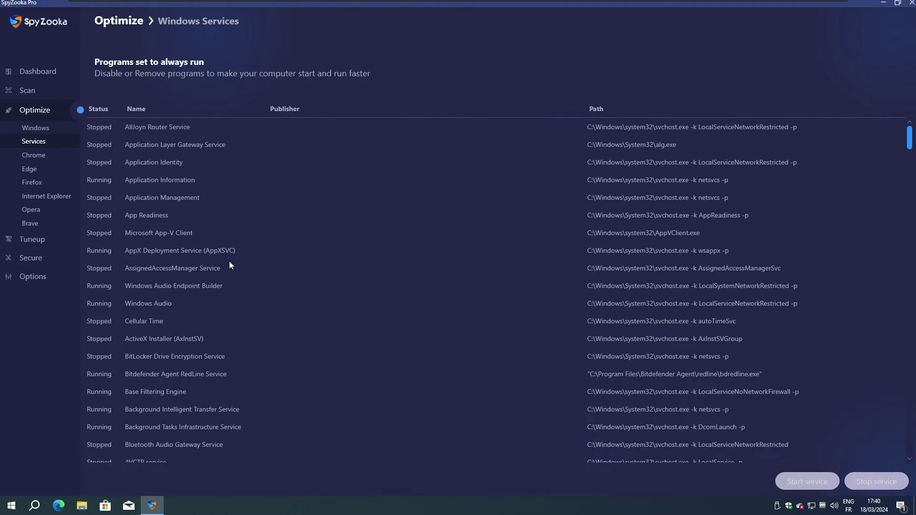
scroll(229, 262, "down", 5)
scroll(251, 301, "down", 15)
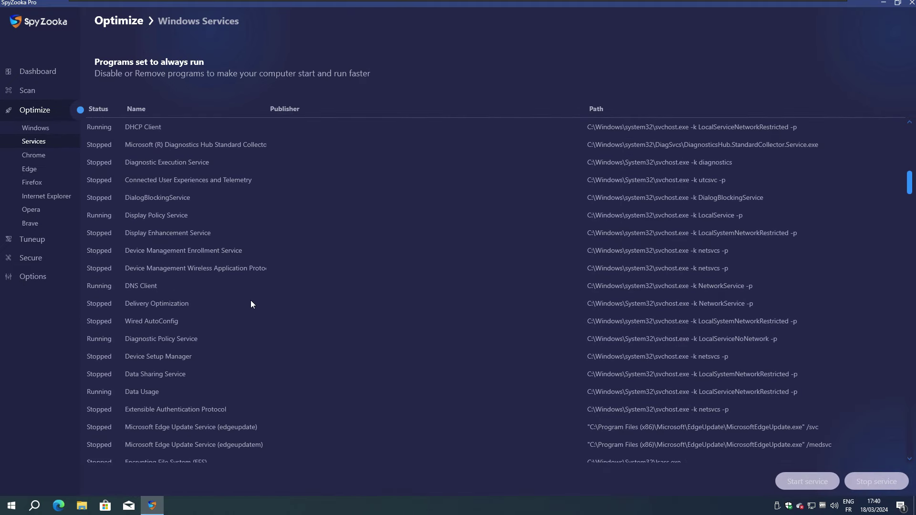
scroll(251, 304, "down", 15)
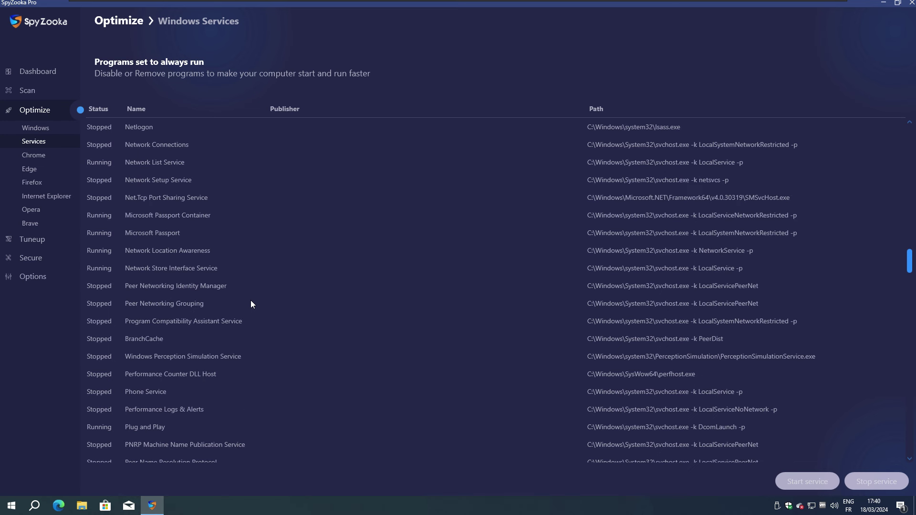
left_click(130, 375)
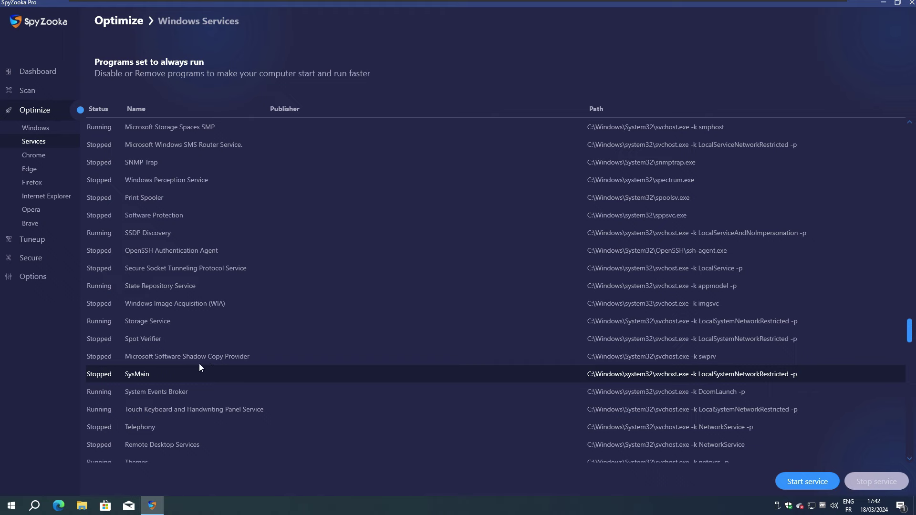
scroll(209, 368, "down", 1)
scroll(200, 382, "down", 1)
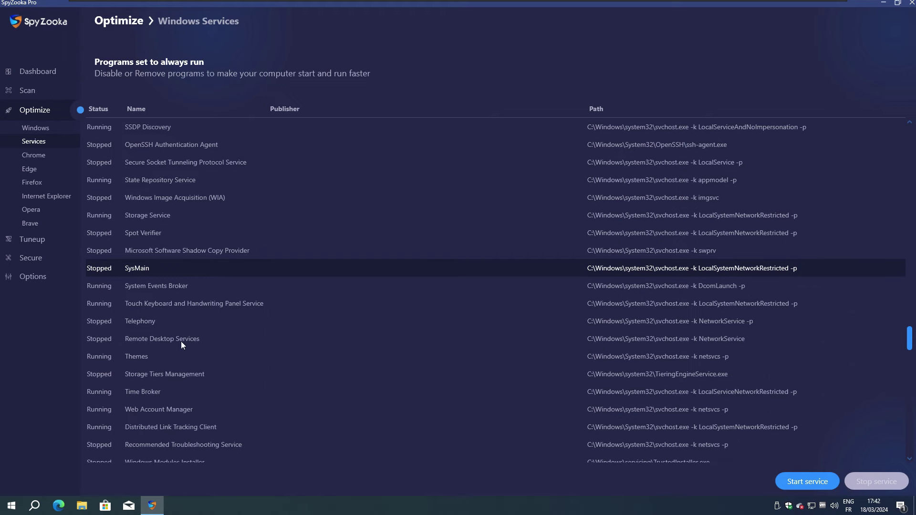
scroll(188, 355, "down", 8)
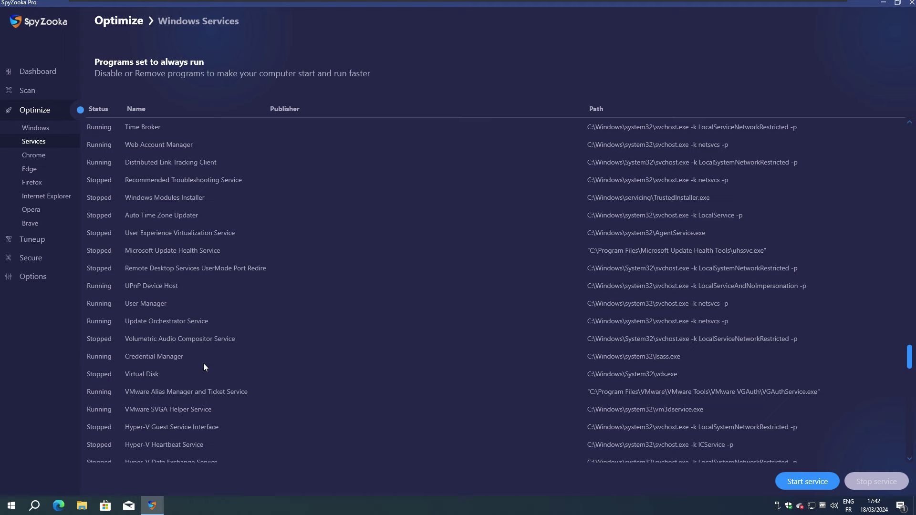
scroll(225, 411, "up", 7)
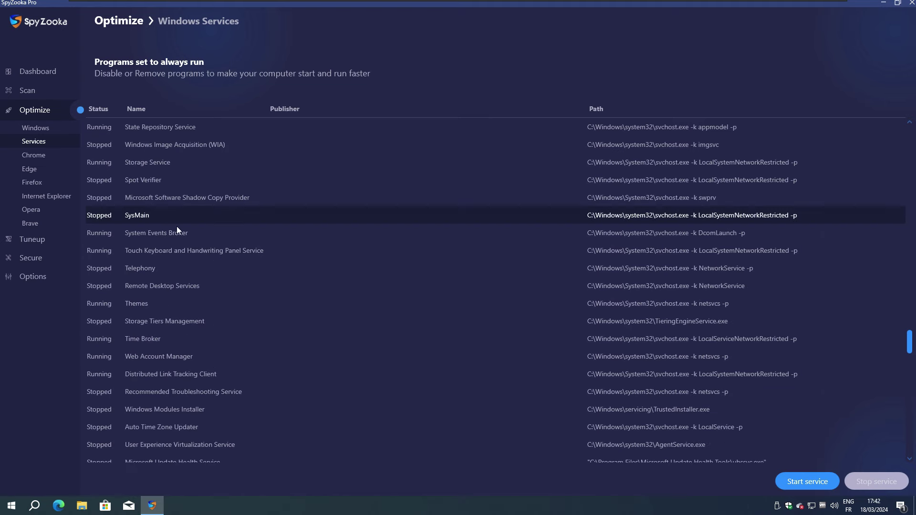
- Check the startup entries for Chrome, Edge and Firefox
left_click(39, 158)
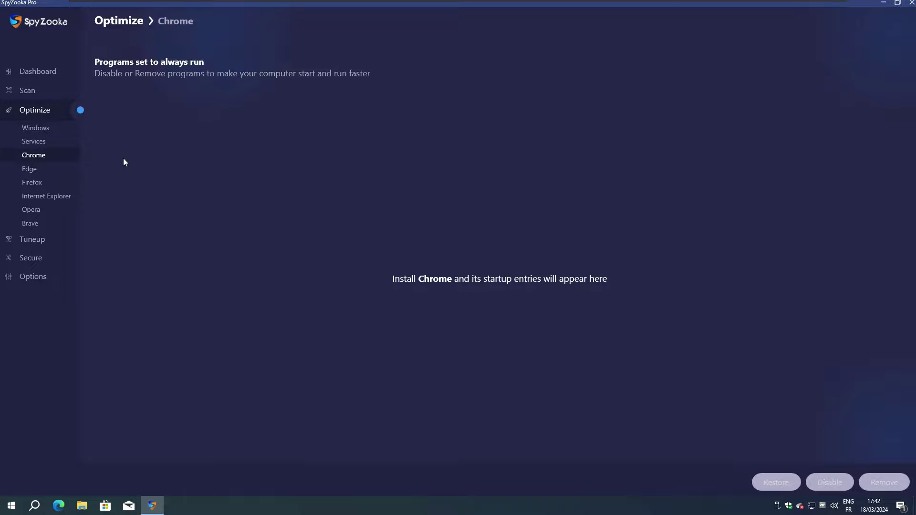
left_click(29, 170)
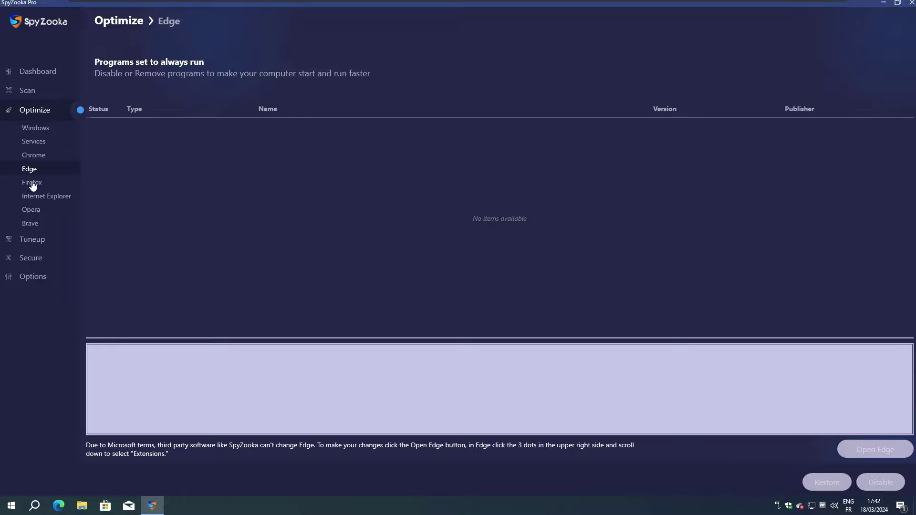
left_click(33, 184)
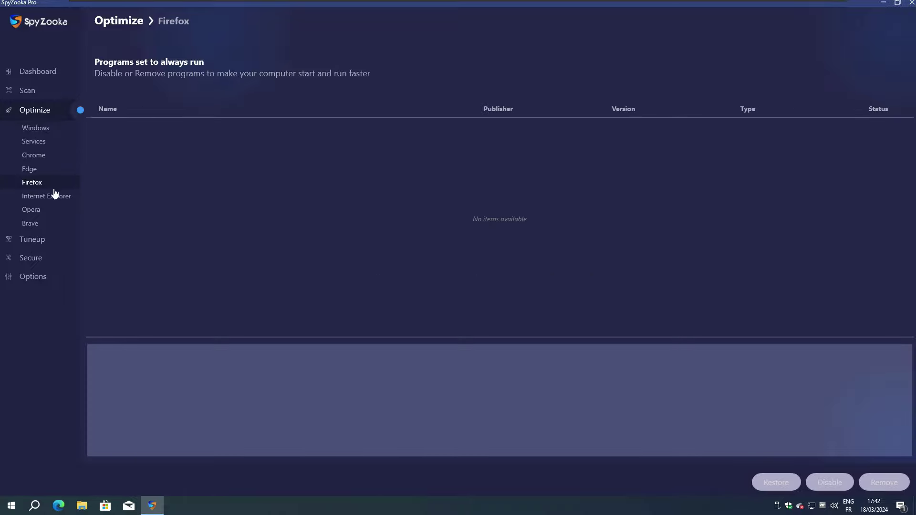
- Run the Registry Tuneup and view the drivers installed on the machine
left_click(33, 241)
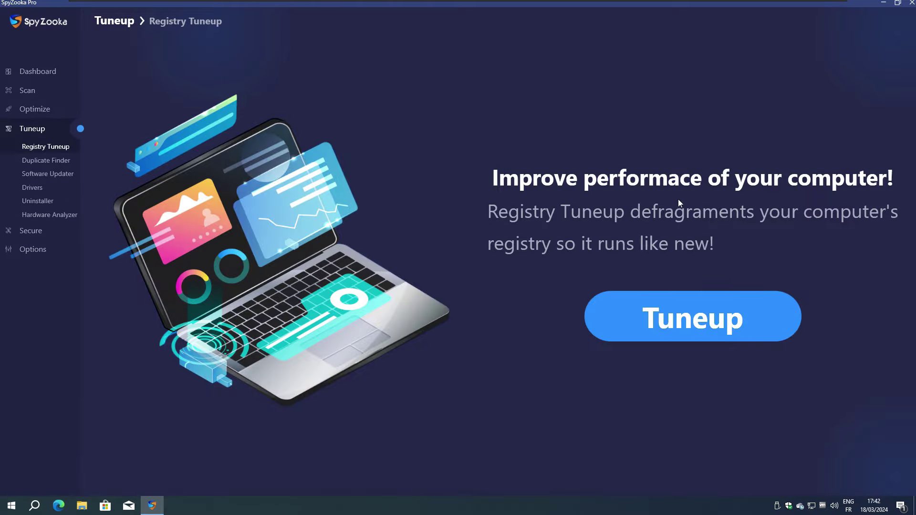
left_click(675, 317)
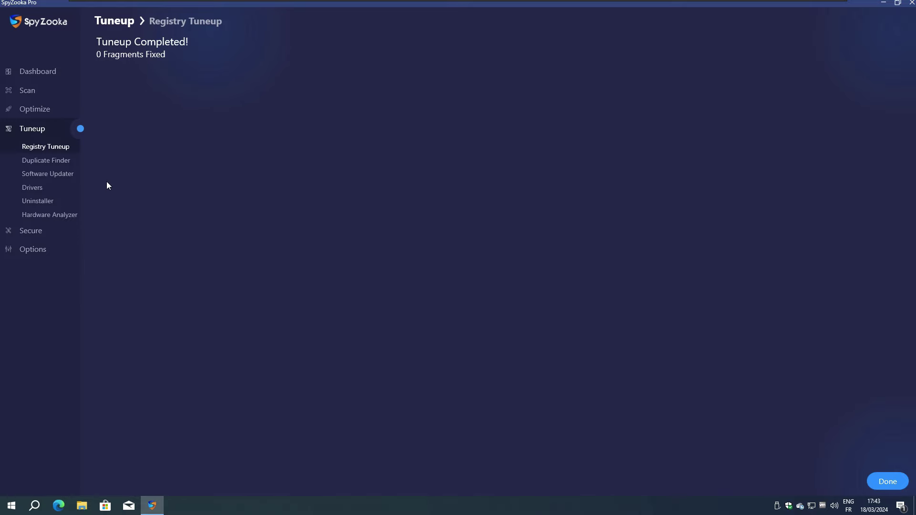
left_click(34, 189)
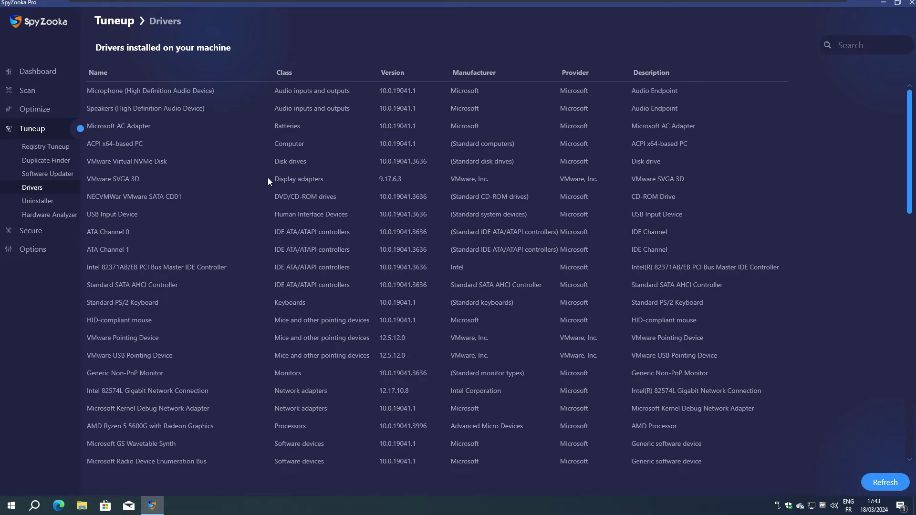
- Review the Windows Apps in the Uninstaller and select Microsoft Edge there
left_click(36, 201)
left_click(181, 125)
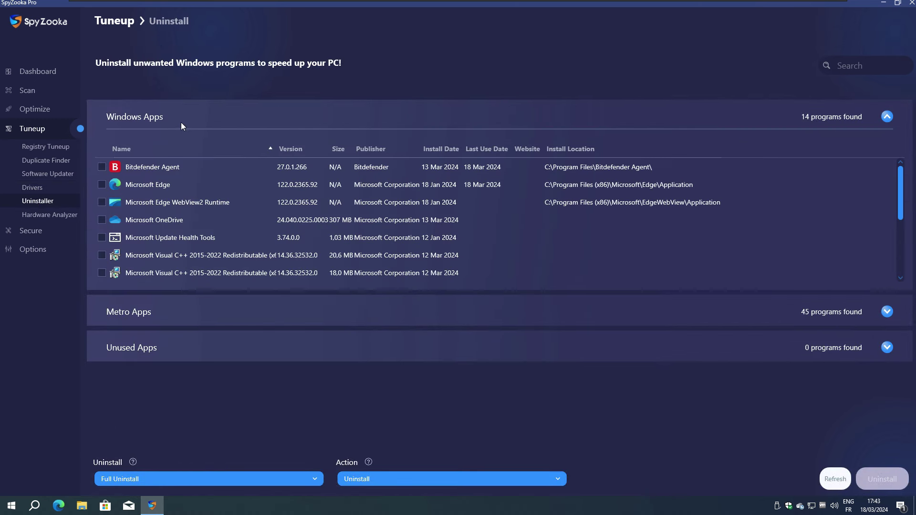
scroll(157, 228, "down", 5)
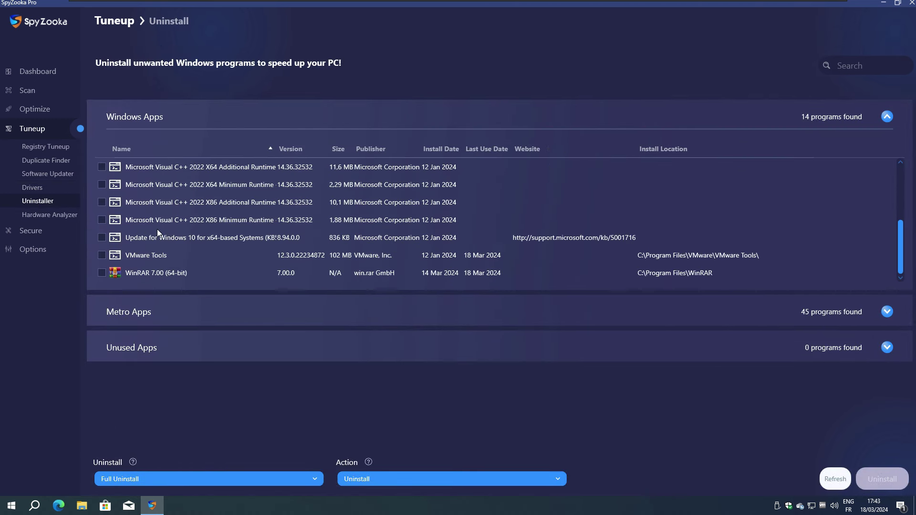
scroll(165, 250, "up", 5)
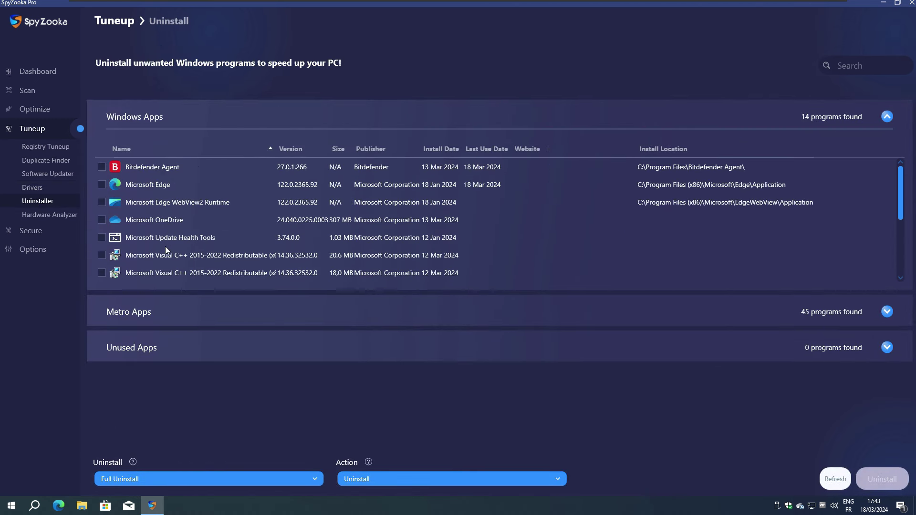
left_click(162, 187)
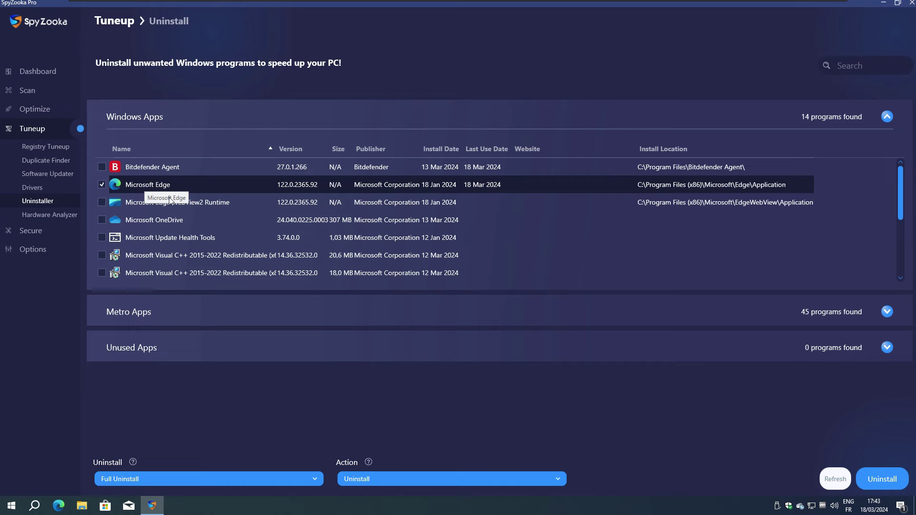
- Expand the Metro Apps group in the Uninstaller and select the Search app
left_click(138, 313)
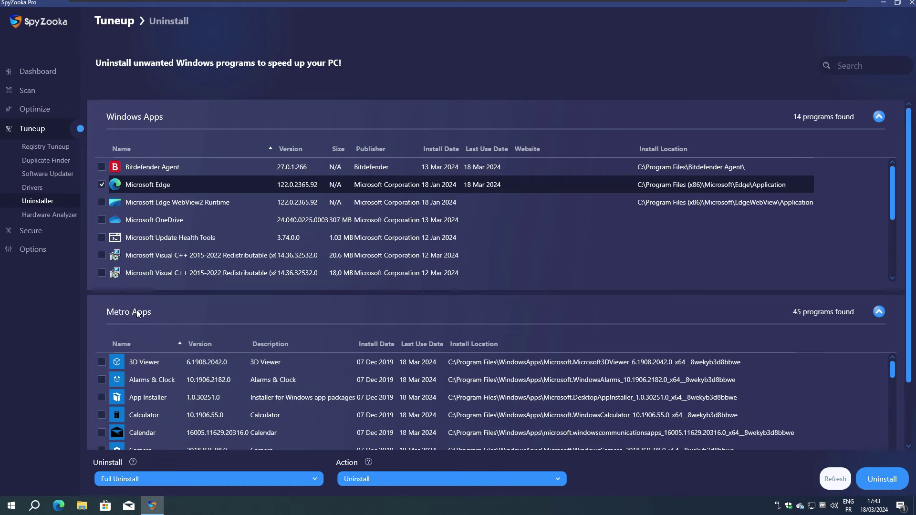
scroll(320, 376, "down", 8)
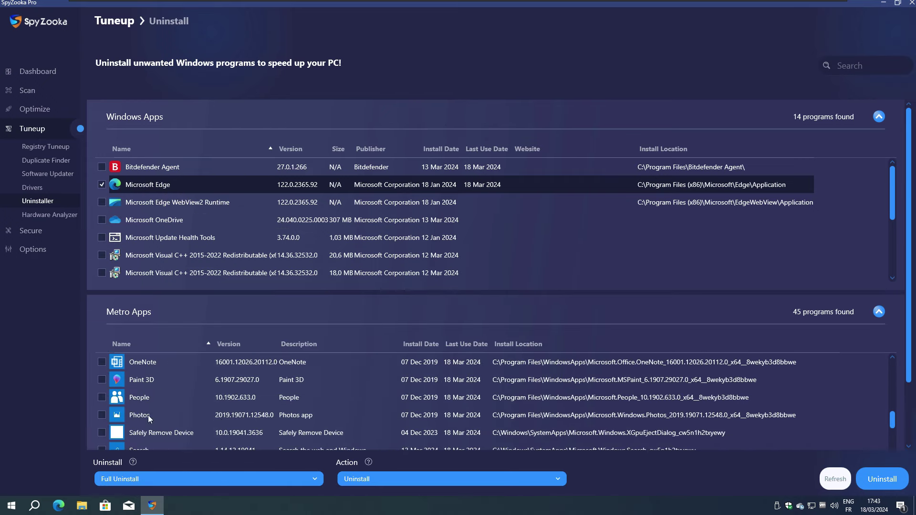
left_click(137, 398)
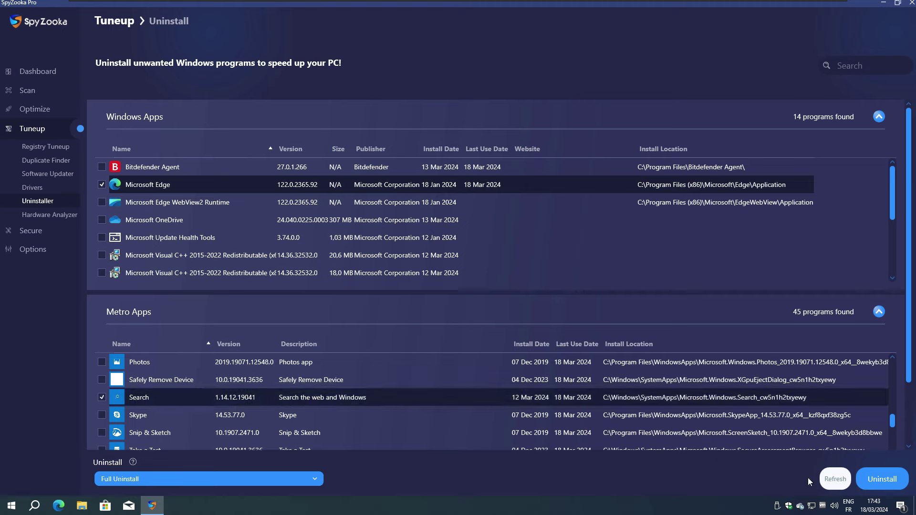
- Look through the remaining Metro Apps with Windows Apps collapsed, and check the Unused Apps group
scroll(206, 412, "down", 1)
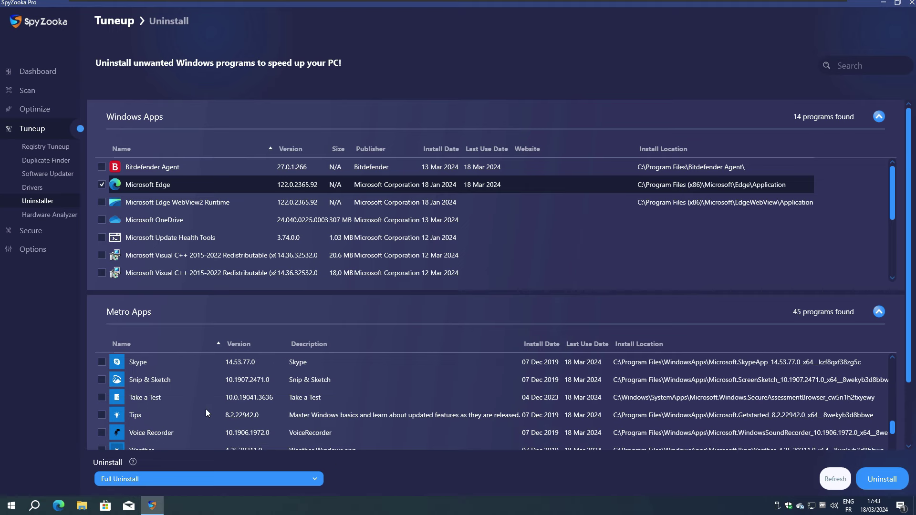
scroll(206, 412, "down", 3)
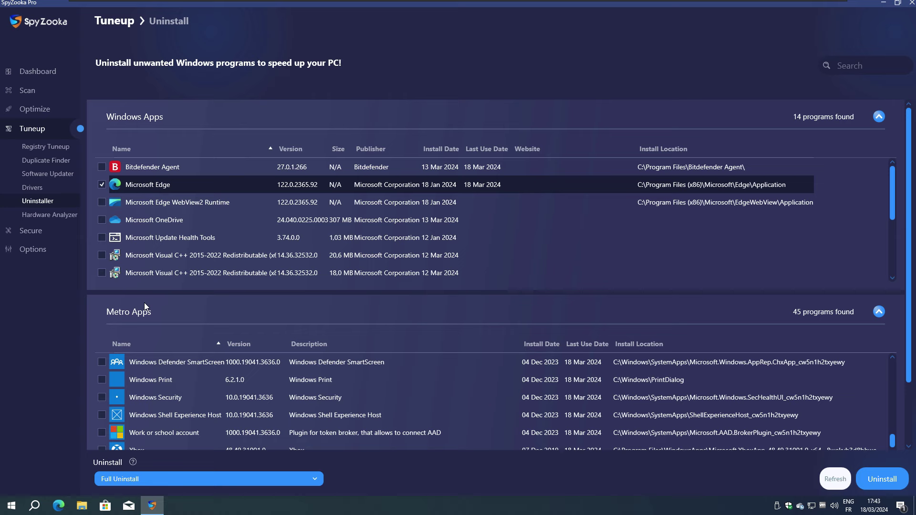
left_click(879, 117)
scroll(170, 259, "down", 2)
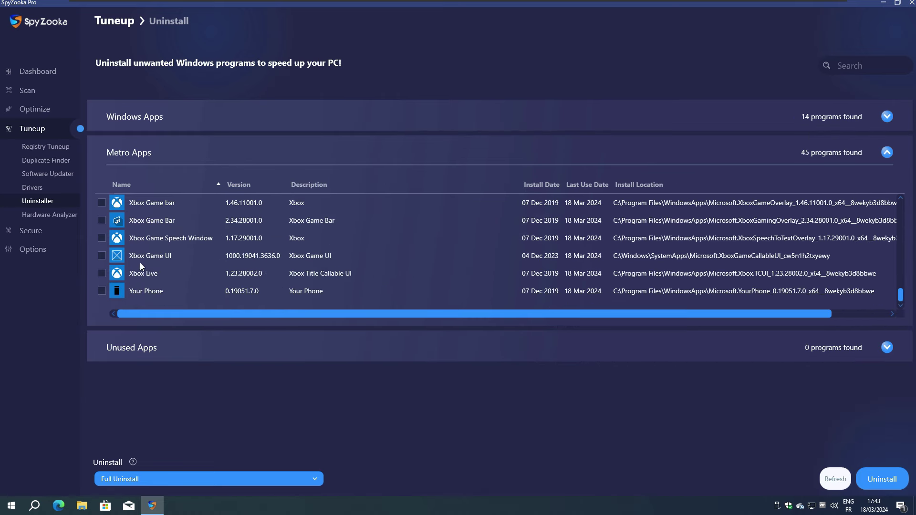
scroll(159, 278, "up", 10)
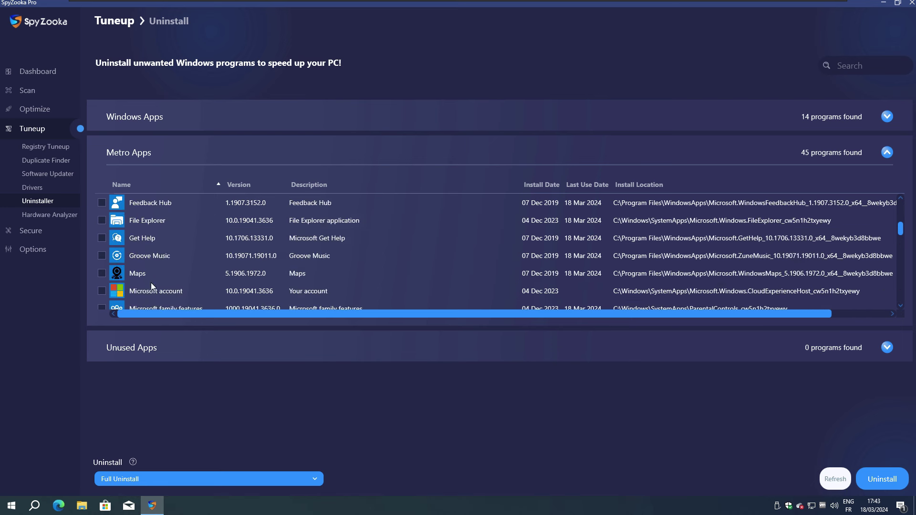
left_click(139, 343)
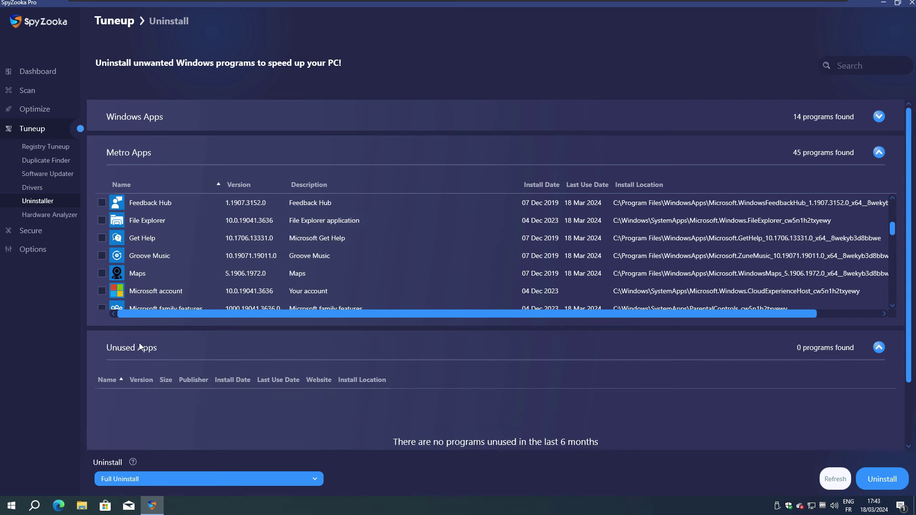
- Review the computer's hardware overview in the Hardware Analyzer, from operating system to network
left_click(46, 215)
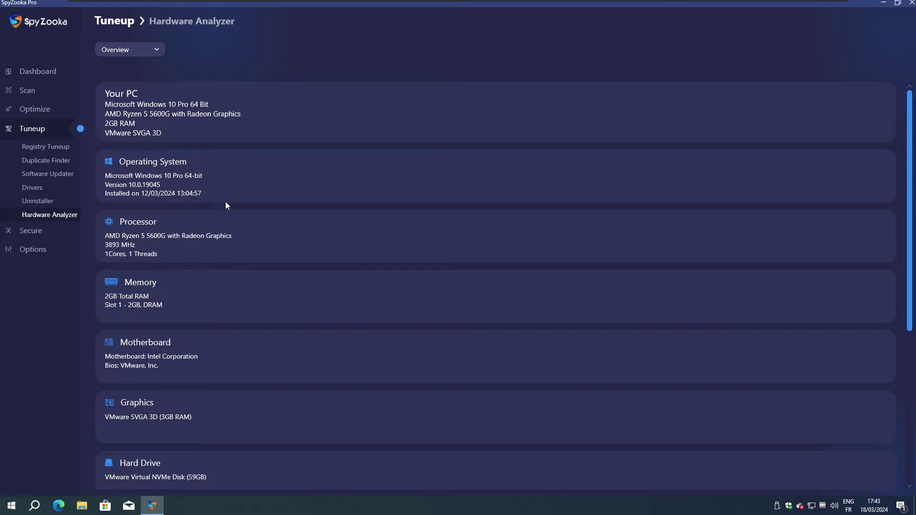
scroll(223, 177, "down", 5)
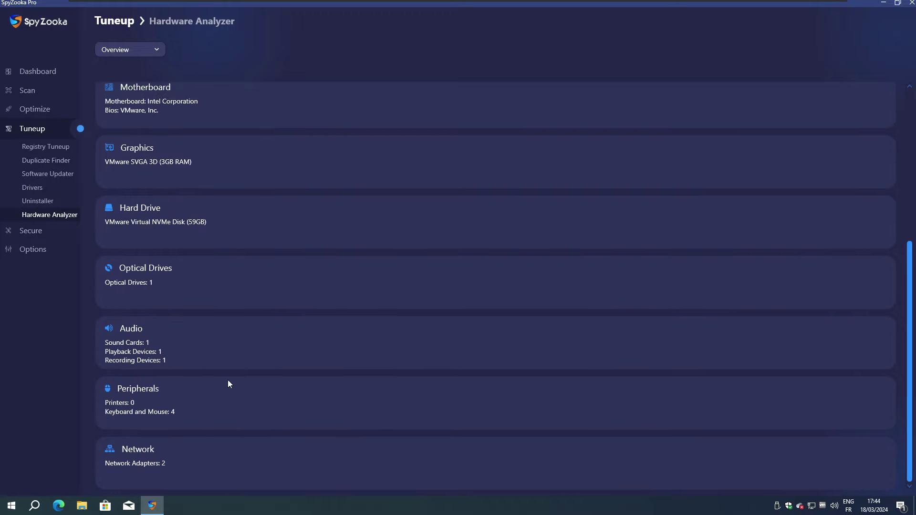
scroll(192, 386, "up", 5)
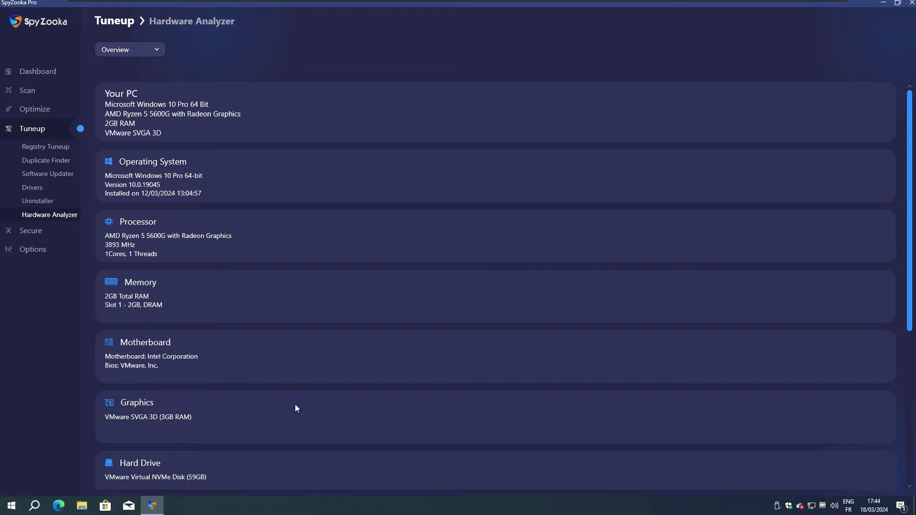
scroll(294, 404, "down", 1)
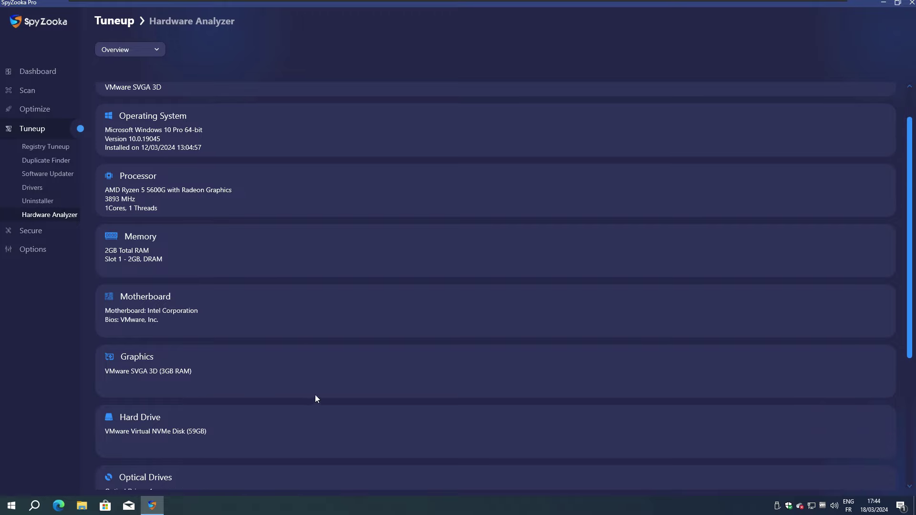
- Examine the processes currently running on the computer in the Secure section's Process Manager
left_click(28, 231)
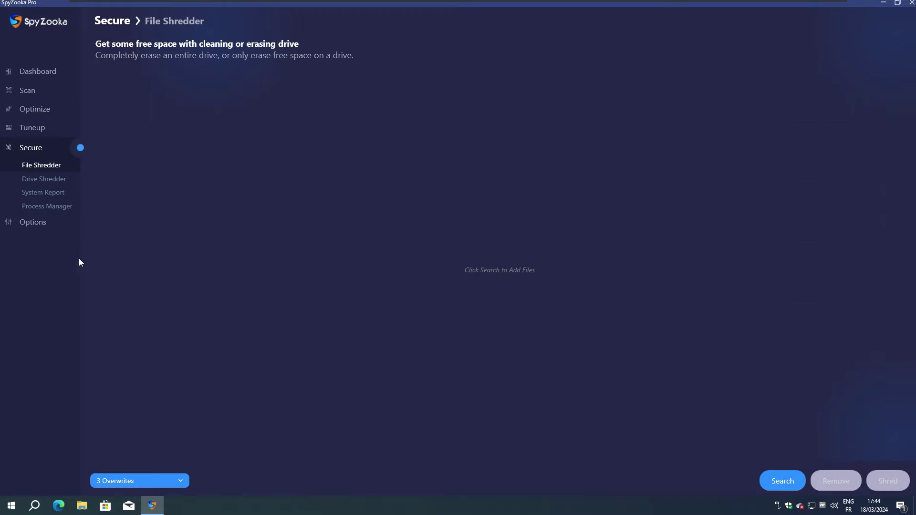
left_click(42, 208)
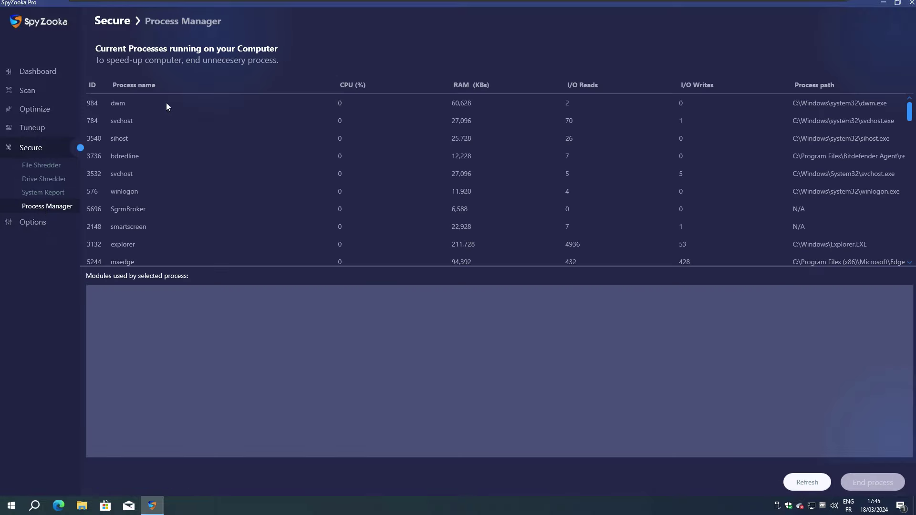
scroll(124, 141, "down", 8)
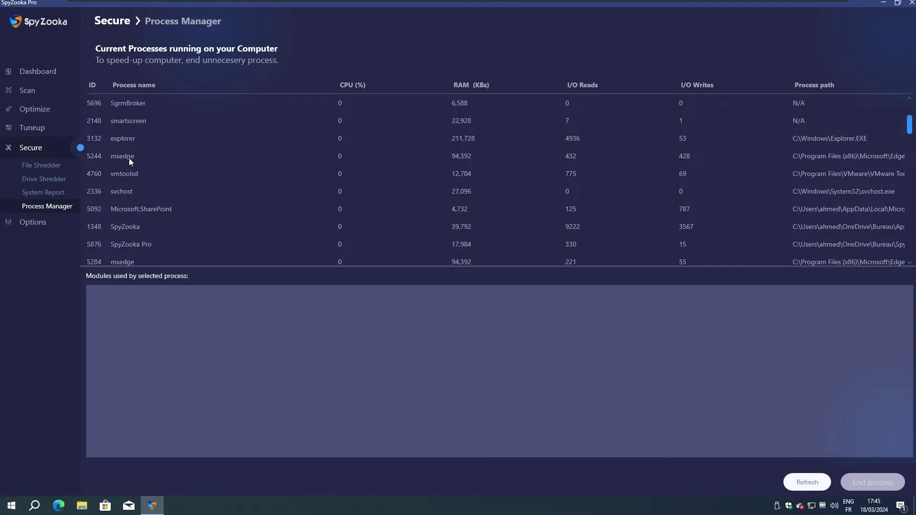
scroll(132, 161, "down", 6)
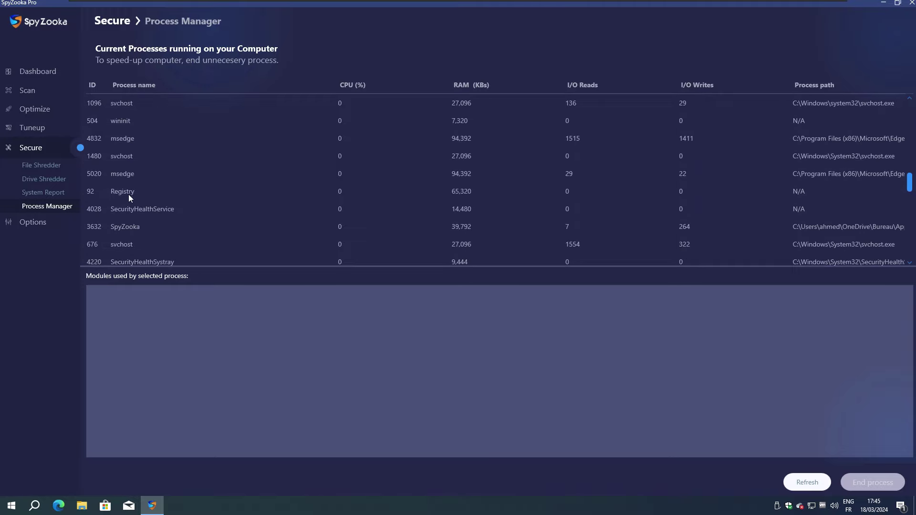
- End the svchost process with ID 1624 in the Process Manager and confirm killing it
scroll(144, 184, "down", 5)
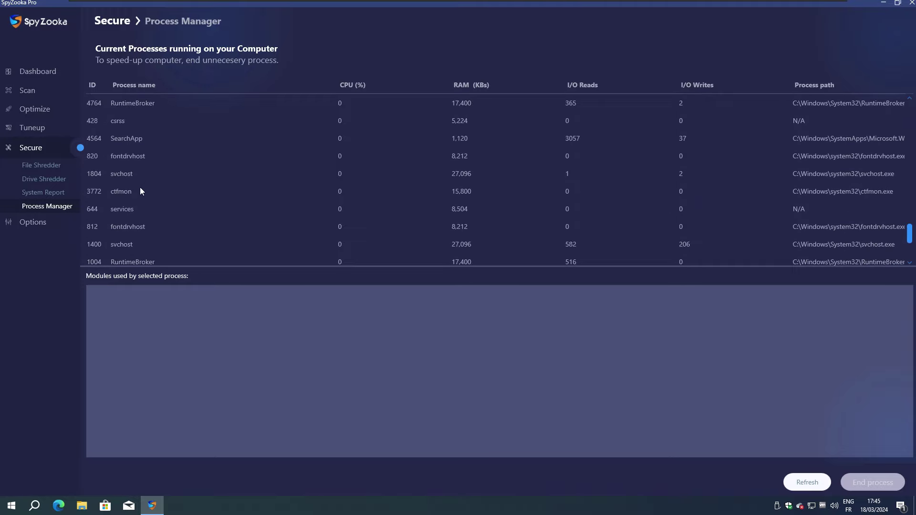
scroll(138, 212, "up", 4)
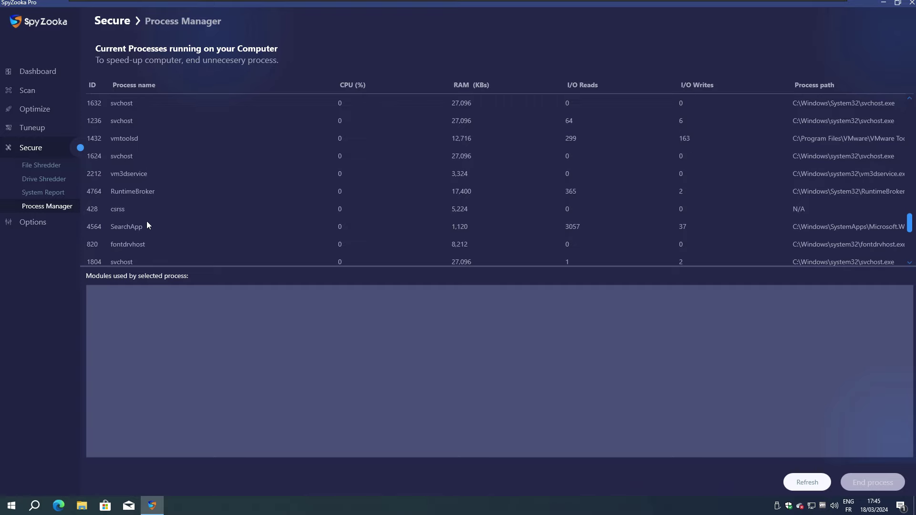
left_click(103, 156)
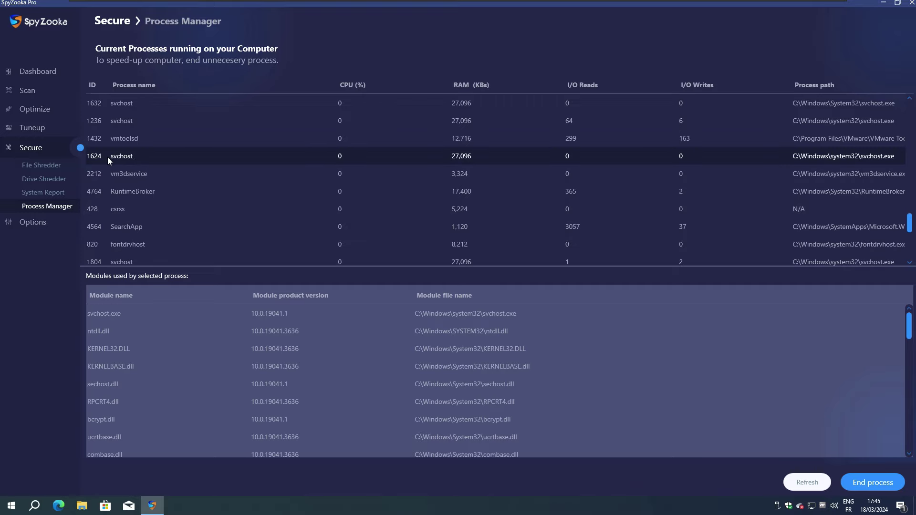
left_click(873, 483)
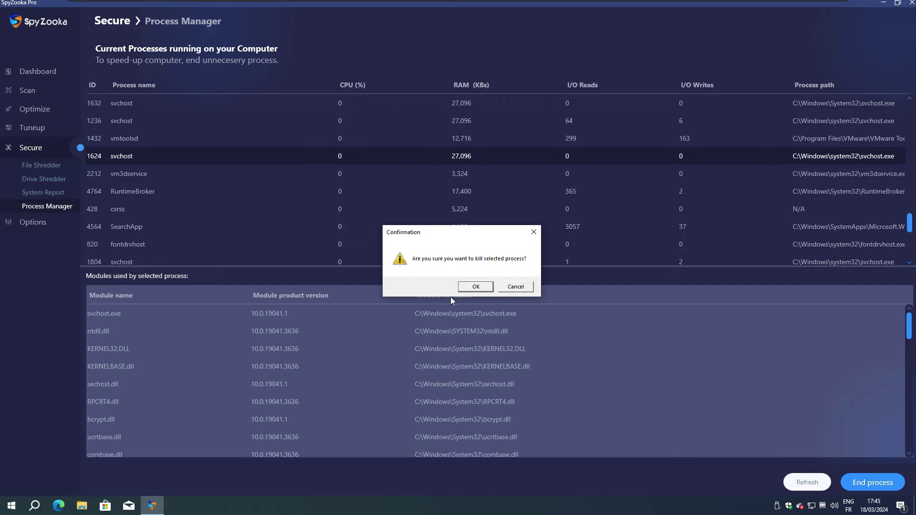
left_click(475, 286)
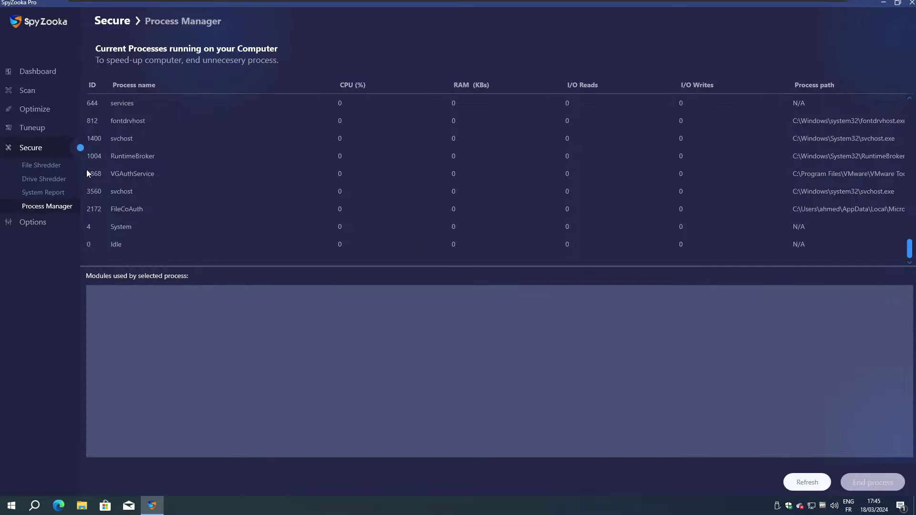
- Check for SpyZooka program and spyware database updates in the Options section
left_click(41, 222)
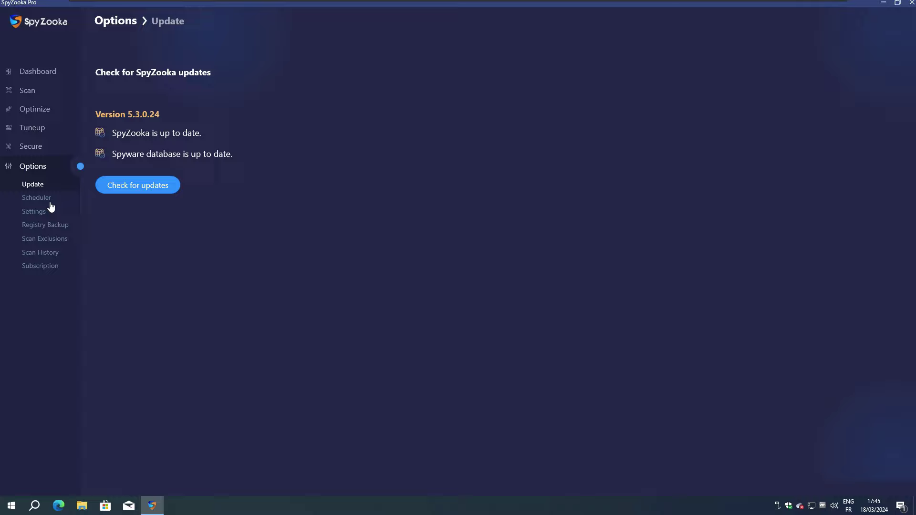
left_click(145, 187)
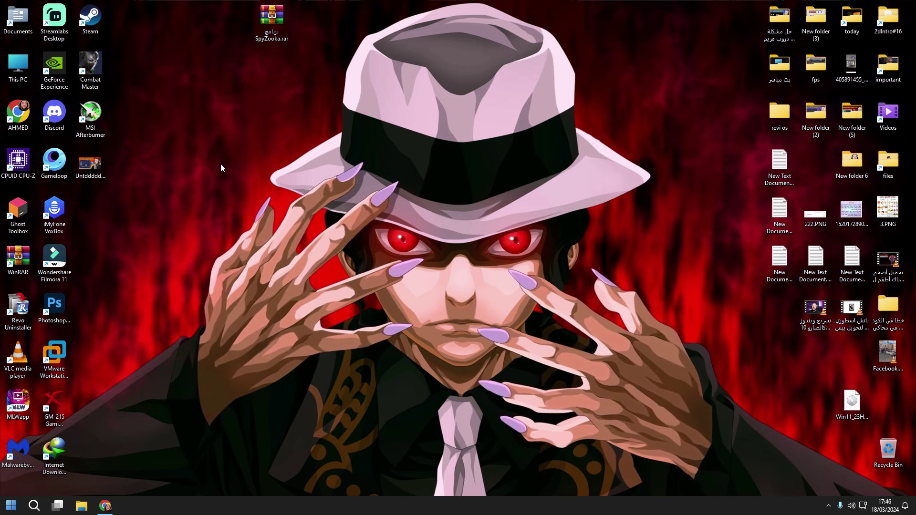
right_click(246, 167)
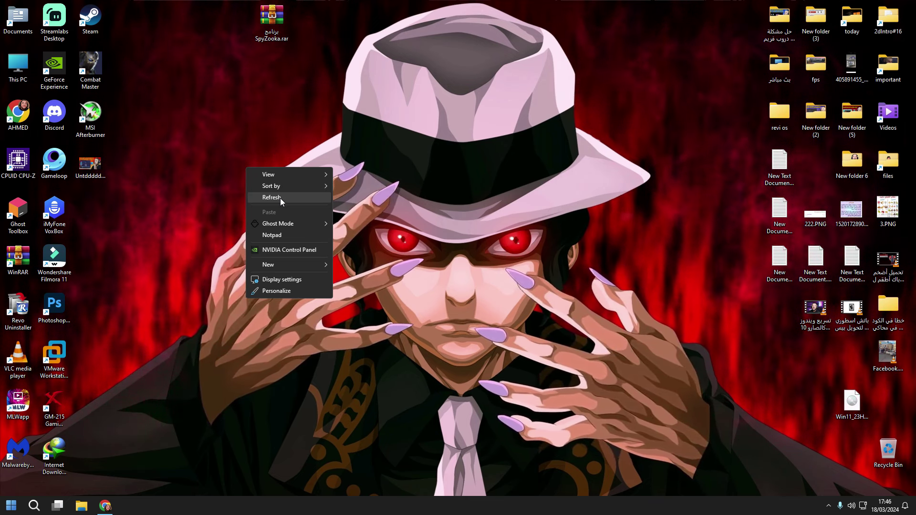
left_click(279, 199)
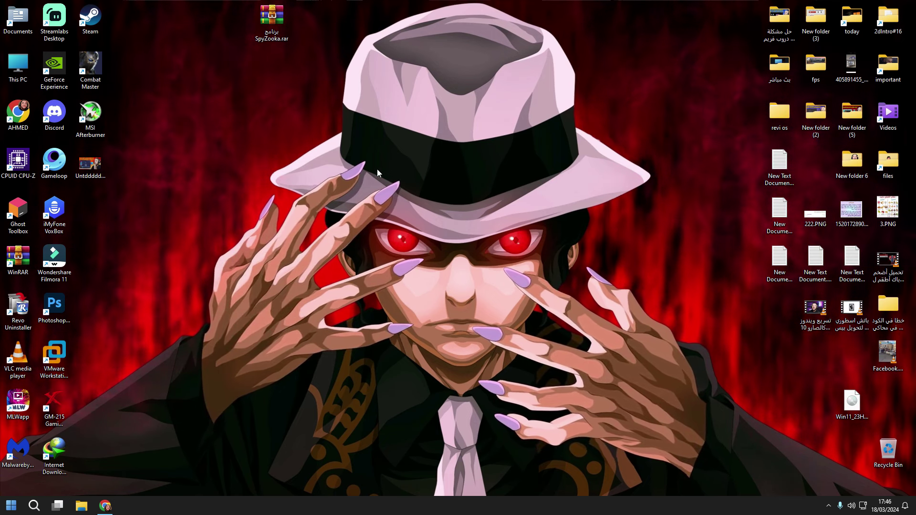